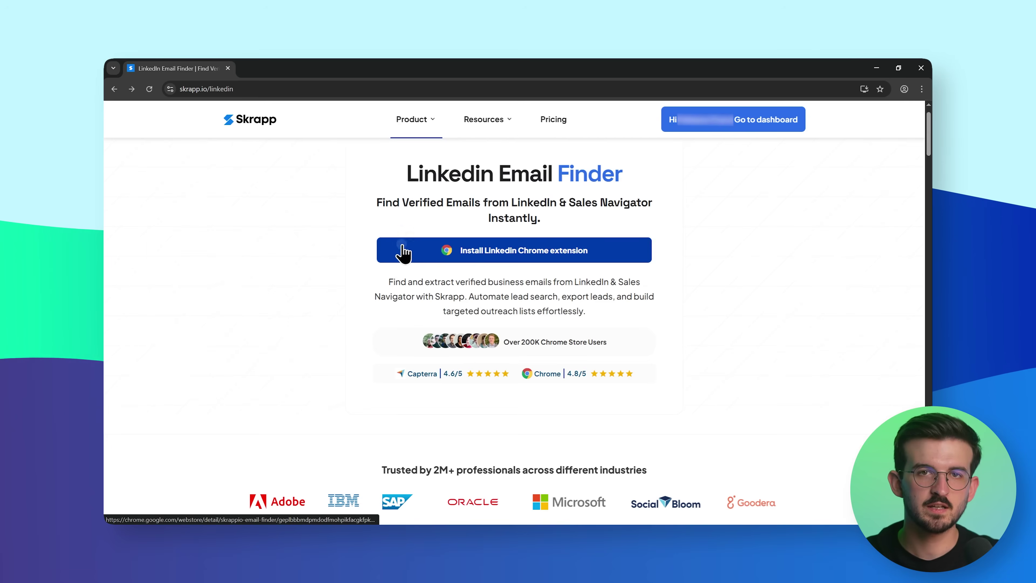
- Add the Skrapp.io - Email Finder extension to Chrome from the Web Store and check installed extensions
{"action": "left_click", "coordinate": [404, 254]}
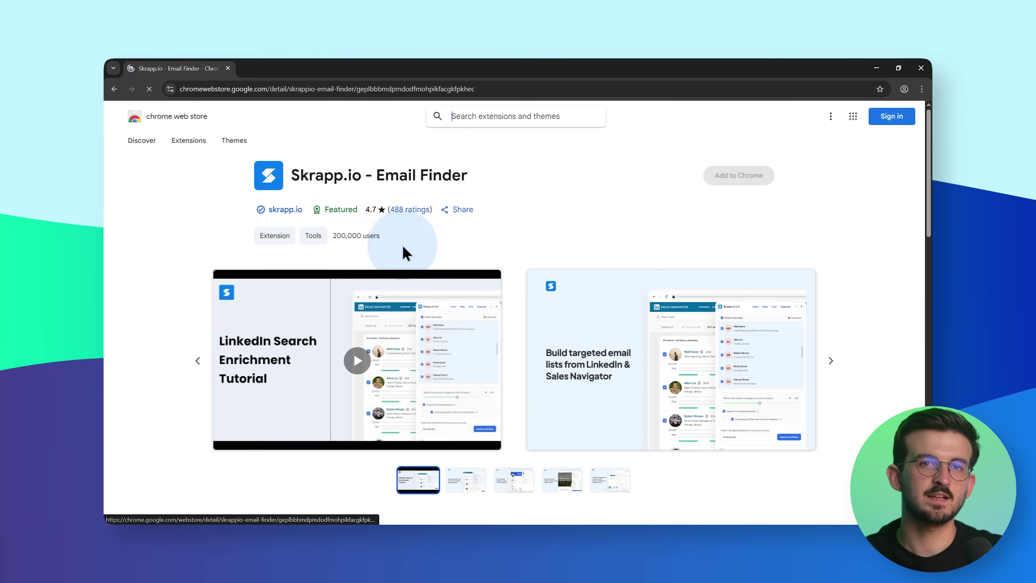
{"action": "left_click", "coordinate": [712, 180]}
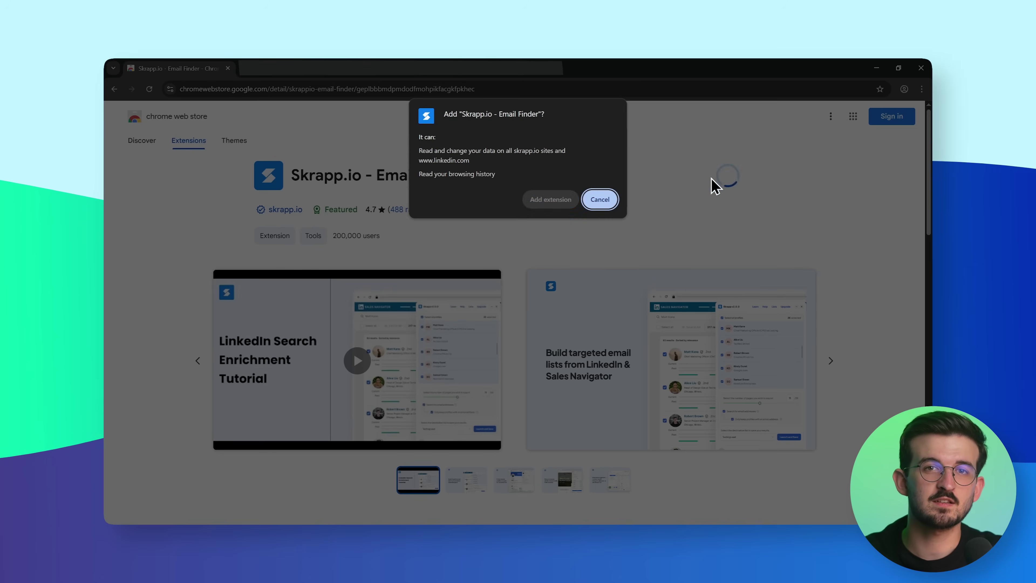
{"action": "left_click", "coordinate": [571, 201]}
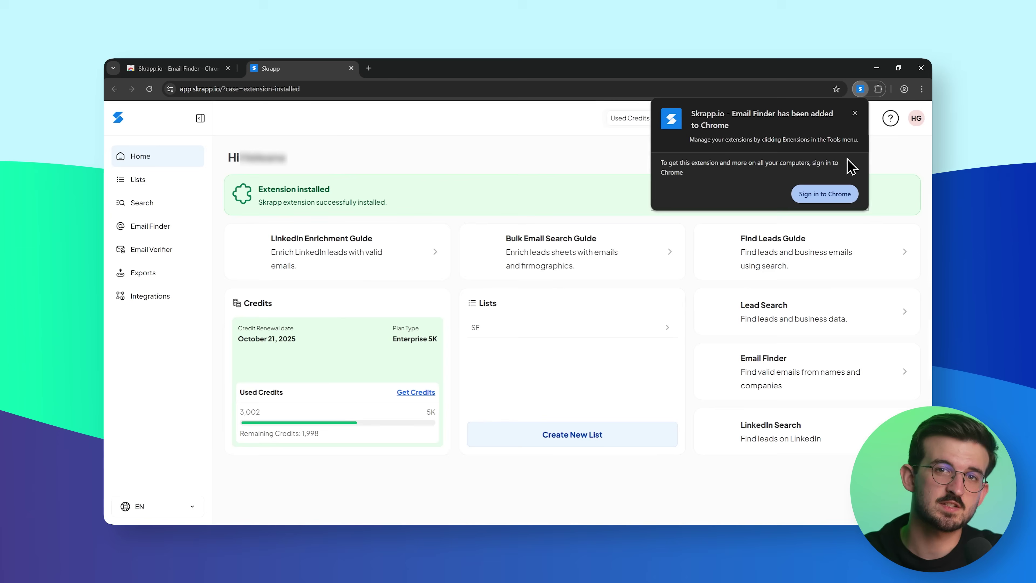
{"action": "left_click", "coordinate": [878, 89]}
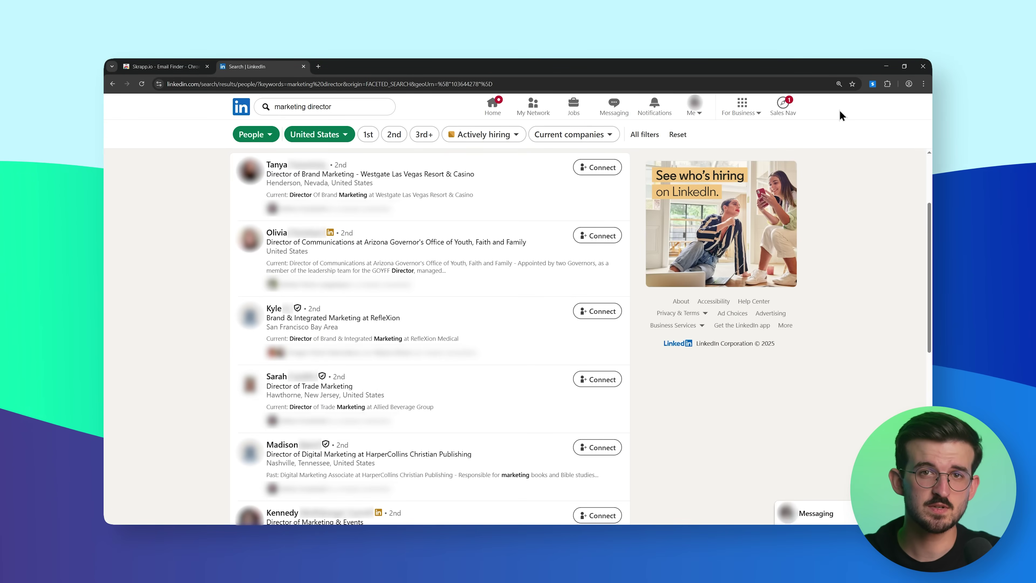
- Open Skrapp's panel on the LinkedIn results and reselect all 10 profiles after deselecting two
{"action": "left_click", "coordinate": [872, 83]}
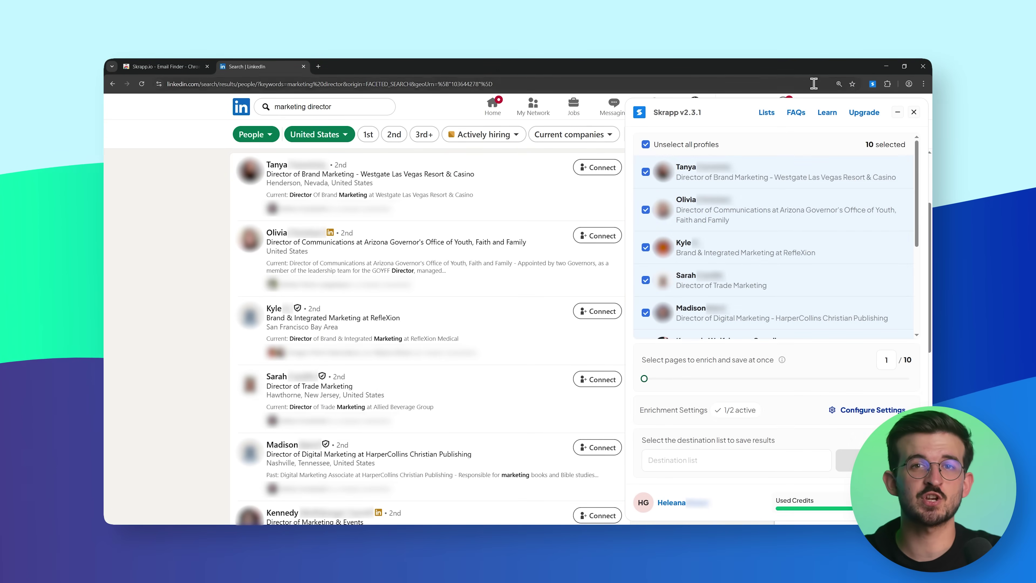
{"action": "left_click", "coordinate": [646, 172]}
{"action": "left_click", "coordinate": [646, 211]}
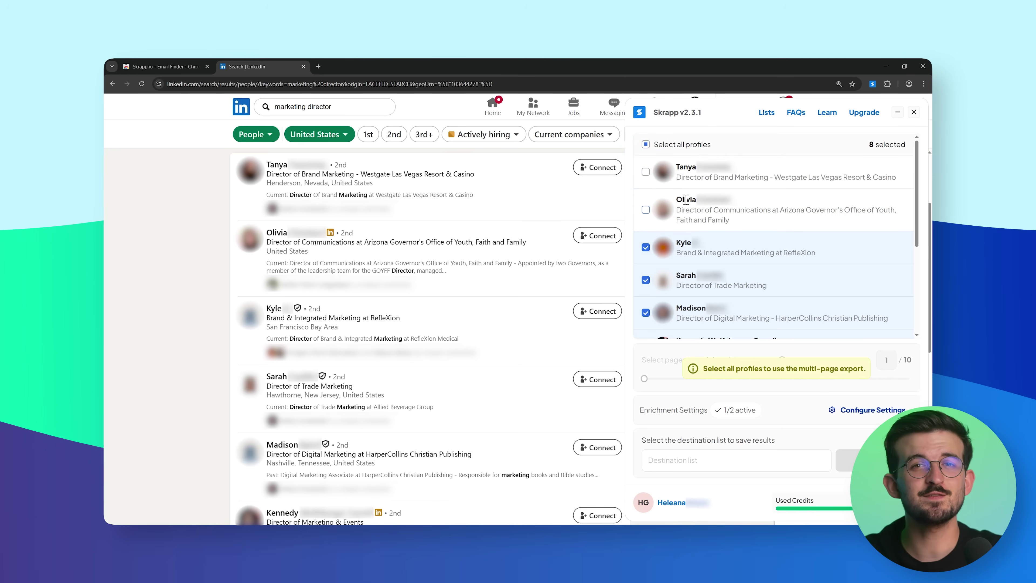
{"action": "left_click", "coordinate": [651, 147]}
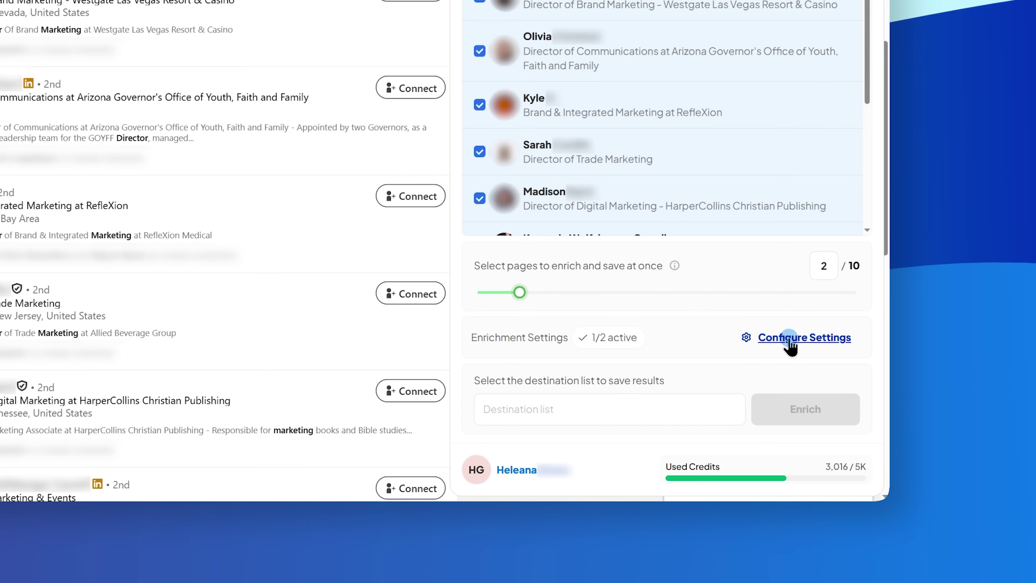
- Enable 'Only keep profiles with an email address' and 'Auto-Connect & follow profiles' in Skrapp settings
{"action": "left_click", "coordinate": [789, 338]}
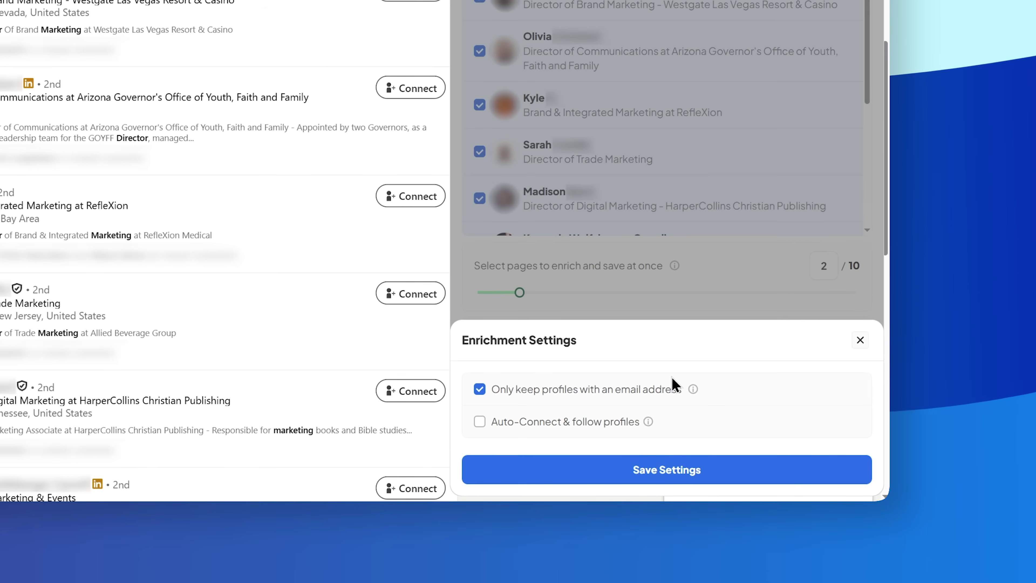
{"action": "mouse_move", "coordinate": [695, 391]}
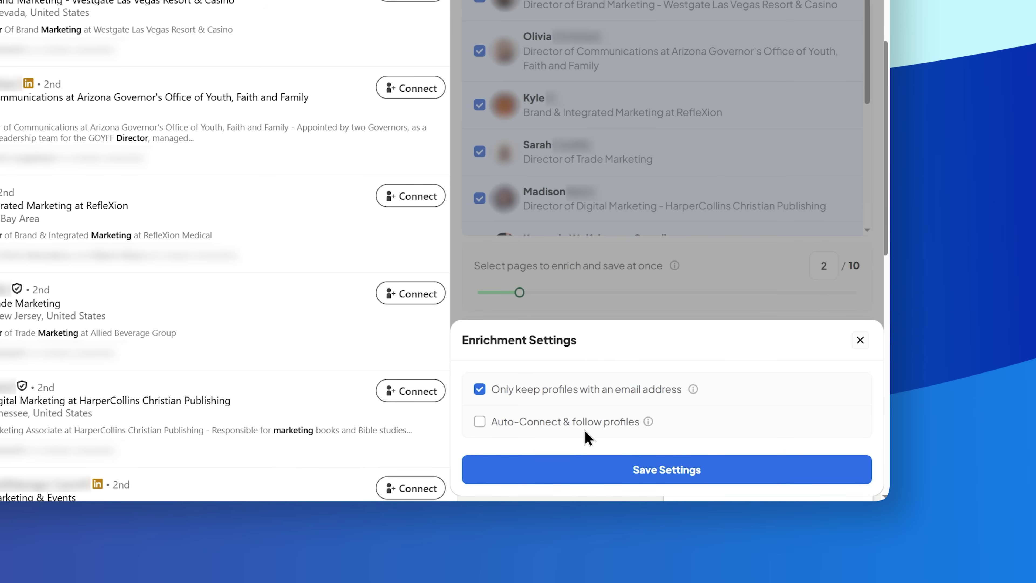
{"action": "mouse_move", "coordinate": [649, 424]}
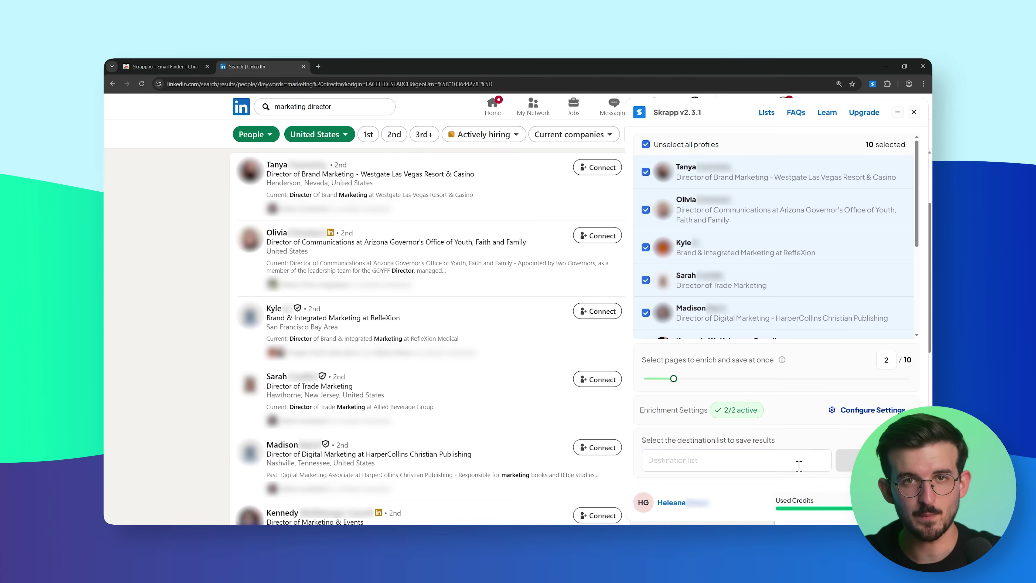
- Save the selected profiles into a new 'October Leads (2025)' list and open it in Skrapp
{"action": "left_click", "coordinate": [798, 463]}
{"action": "type", "text": "October Leads (2025)"}
{"action": "left_click", "coordinate": [715, 485]}
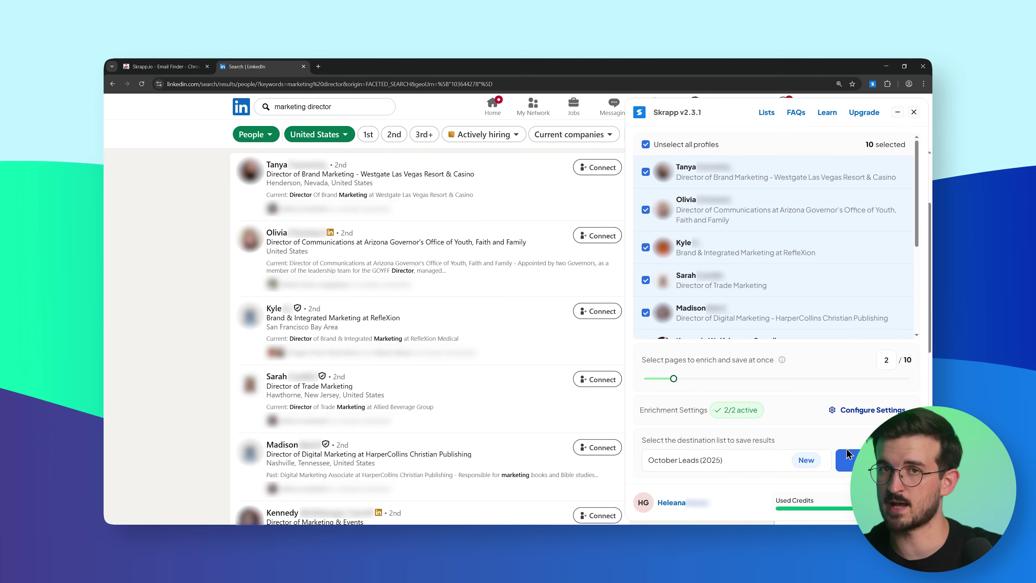
{"action": "left_click", "coordinate": [845, 453]}
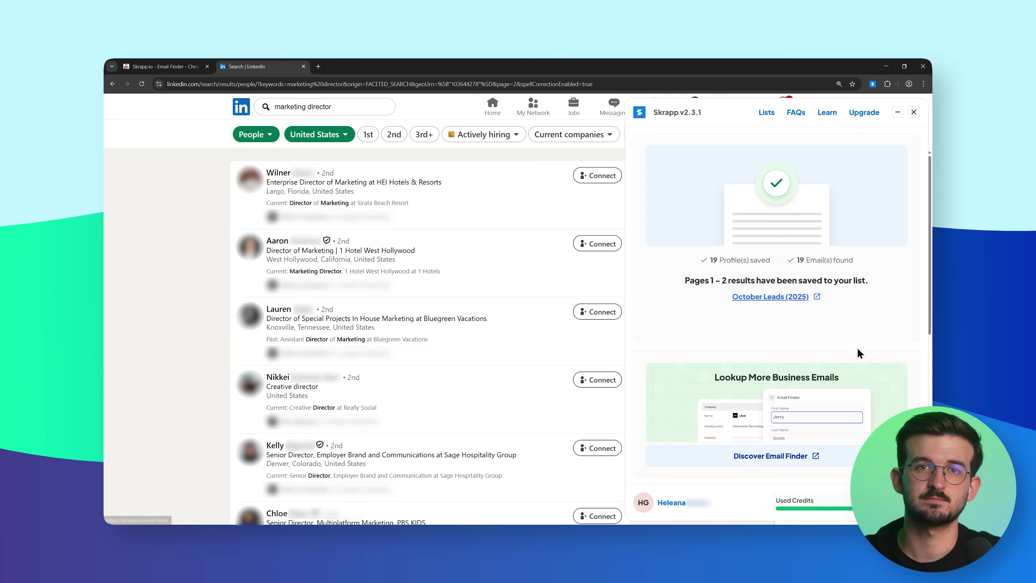
{"action": "left_click", "coordinate": [765, 297]}
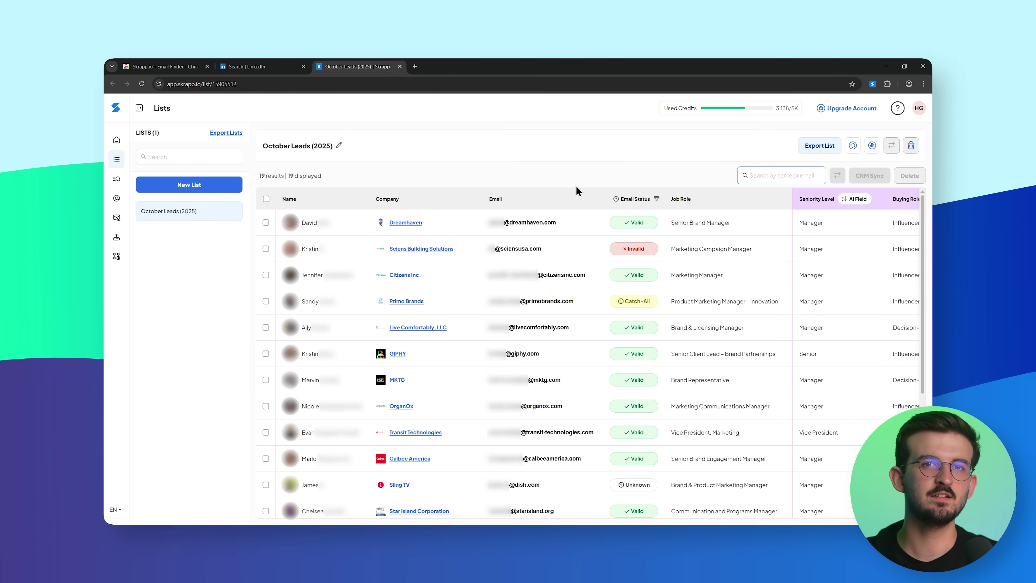
- Review the first lead's details, then export and download October Leads (2025) as an Excel file
{"action": "left_click", "coordinate": [581, 224]}
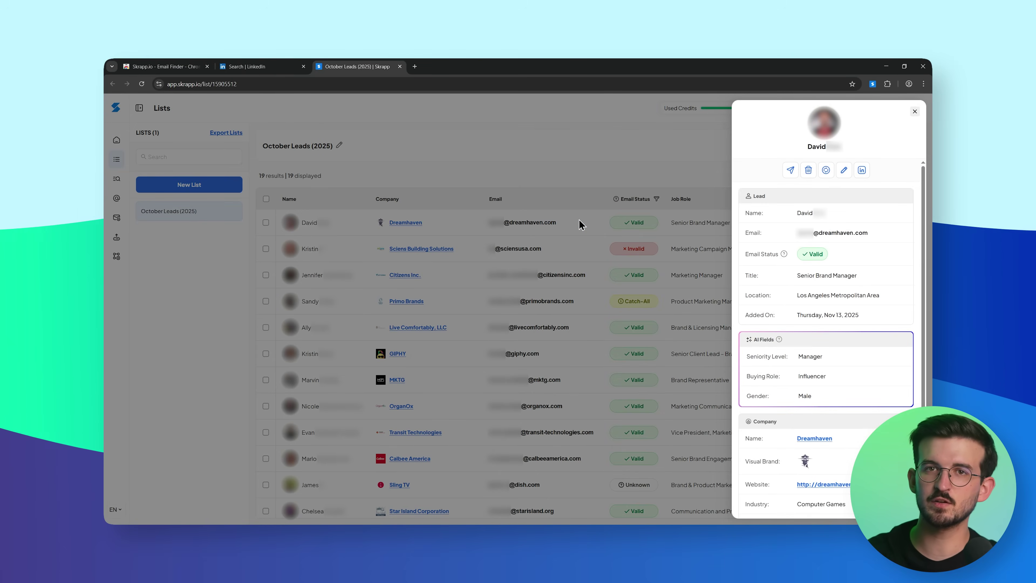
{"action": "left_click", "coordinate": [581, 225]}
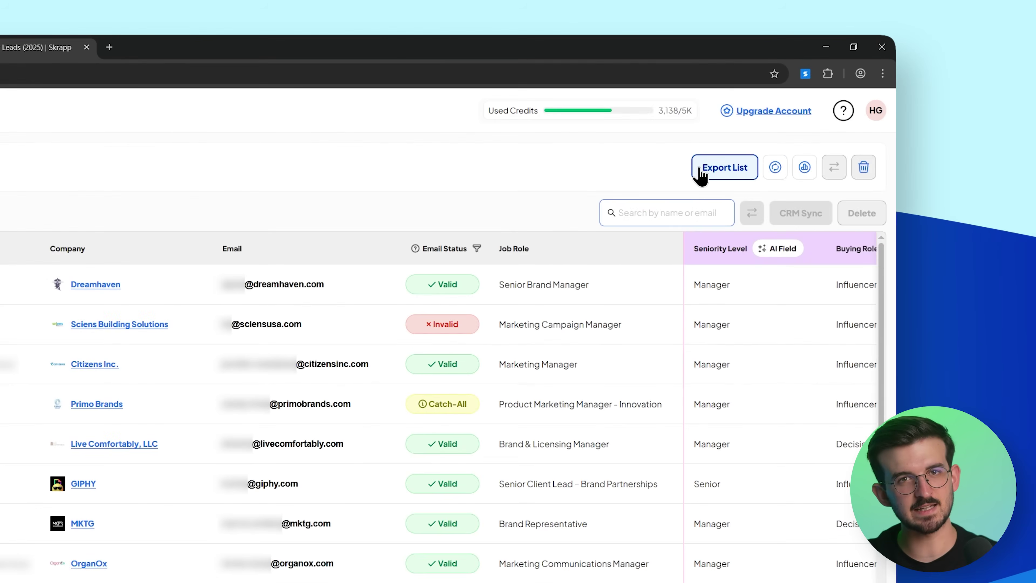
{"action": "left_click", "coordinate": [802, 146]}
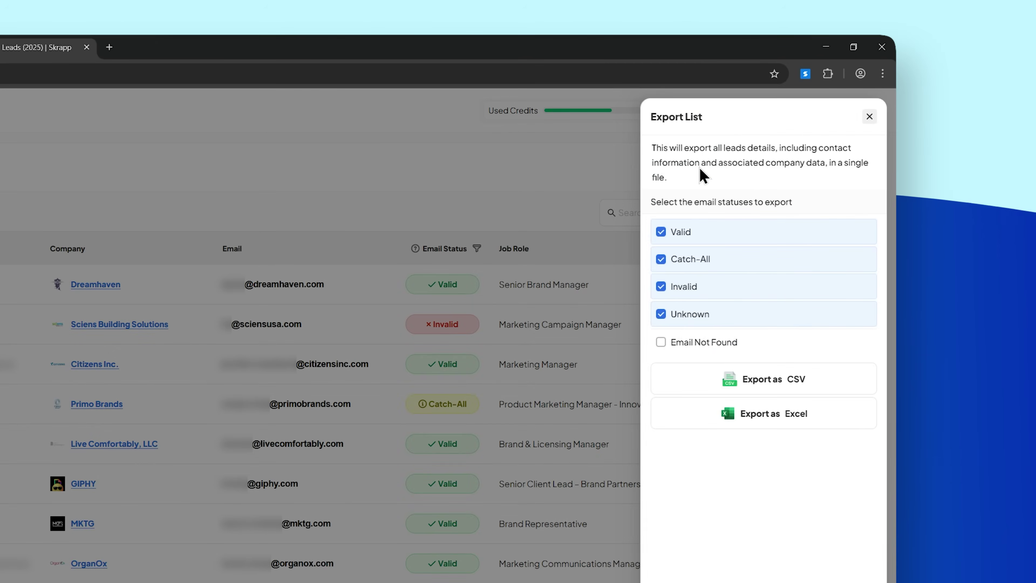
{"action": "left_click", "coordinate": [783, 422]}
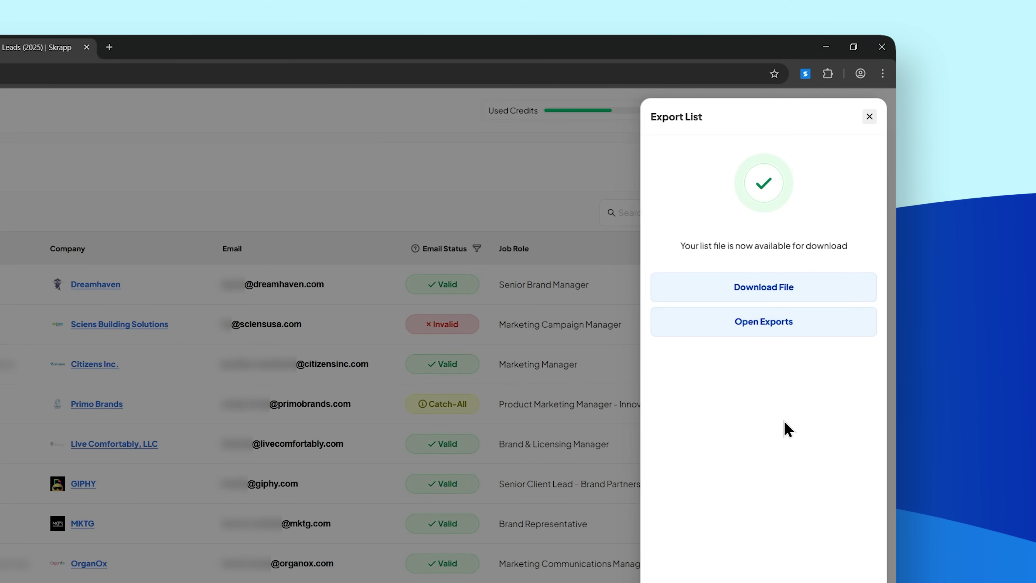
{"action": "left_click", "coordinate": [703, 291]}
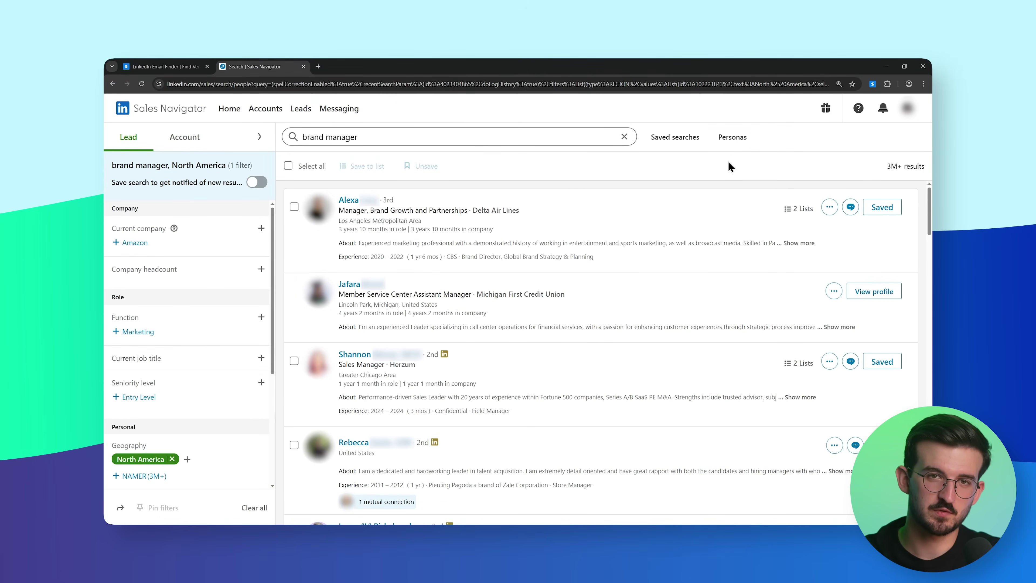
- Open Skrapp on the brand manager results with all 25 profiles selected and 2 pages to enrich
{"action": "left_click", "coordinate": [874, 84]}
{"action": "left_click", "coordinate": [645, 171]}
{"action": "left_click", "coordinate": [645, 204]}
{"action": "left_click", "coordinate": [645, 144]}
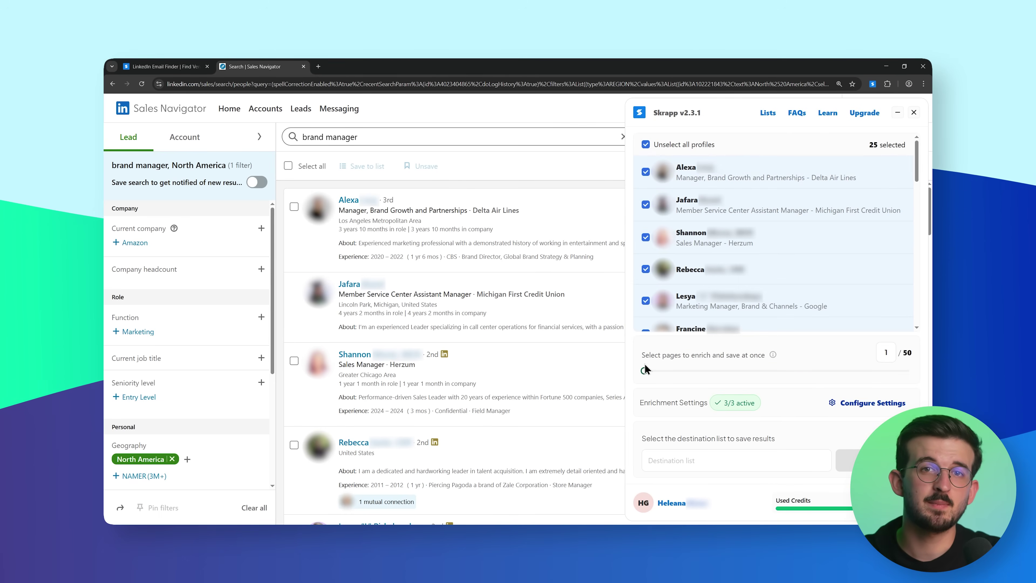
{"action": "left_click_drag", "start_coordinate": [644, 371], "coordinate": [649, 371]}
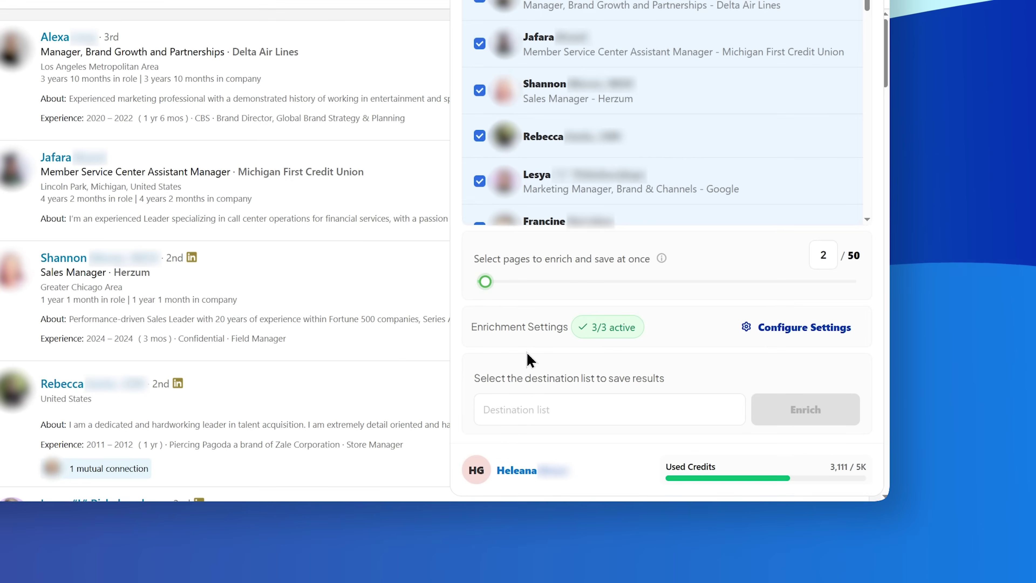
- Open Skrapp's enrichment settings and read the info tooltip for each option
{"action": "left_click", "coordinate": [785, 327]}
{"action": "mouse_move", "coordinate": [683, 320]}
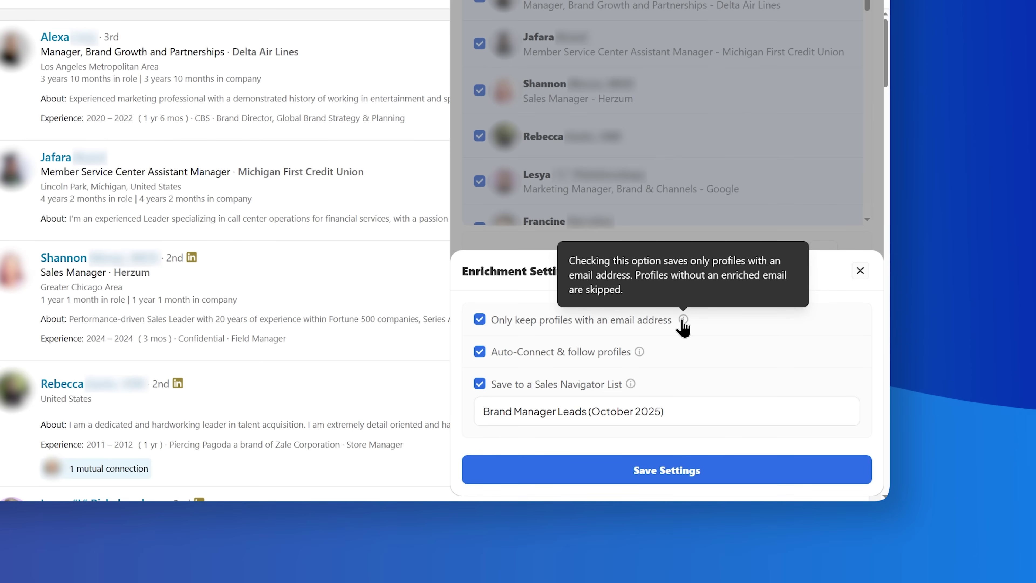
{"action": "mouse_move", "coordinate": [639, 352]}
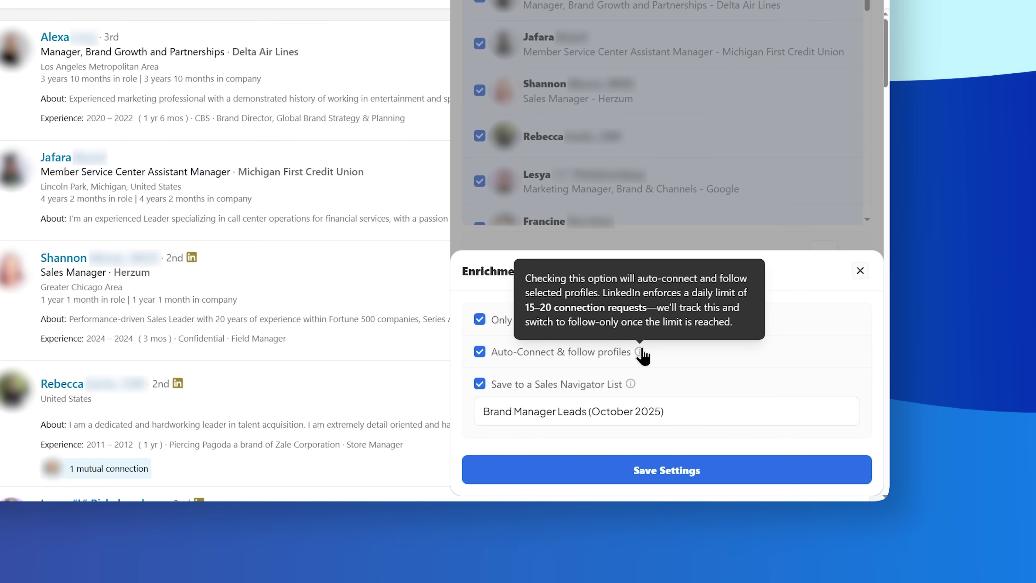
{"action": "mouse_move", "coordinate": [629, 384]}
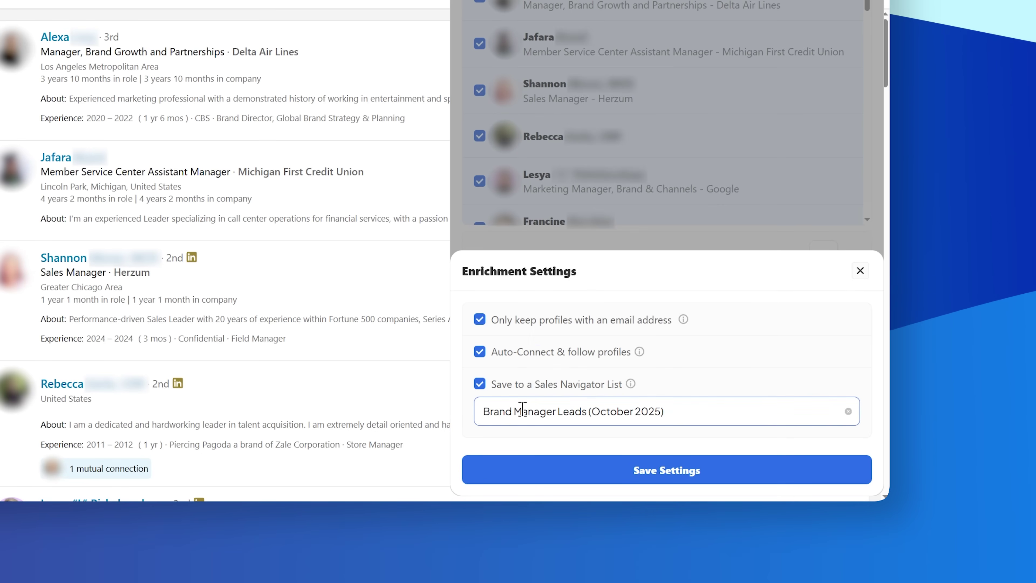
- Save settings, enrich the profiles into a new 'Brand Manager Leads (October 2025)' list, and open it
{"action": "left_click", "coordinate": [675, 467]}
{"action": "left_click", "coordinate": [669, 413]}
{"action": "type", "text": "Bra"}
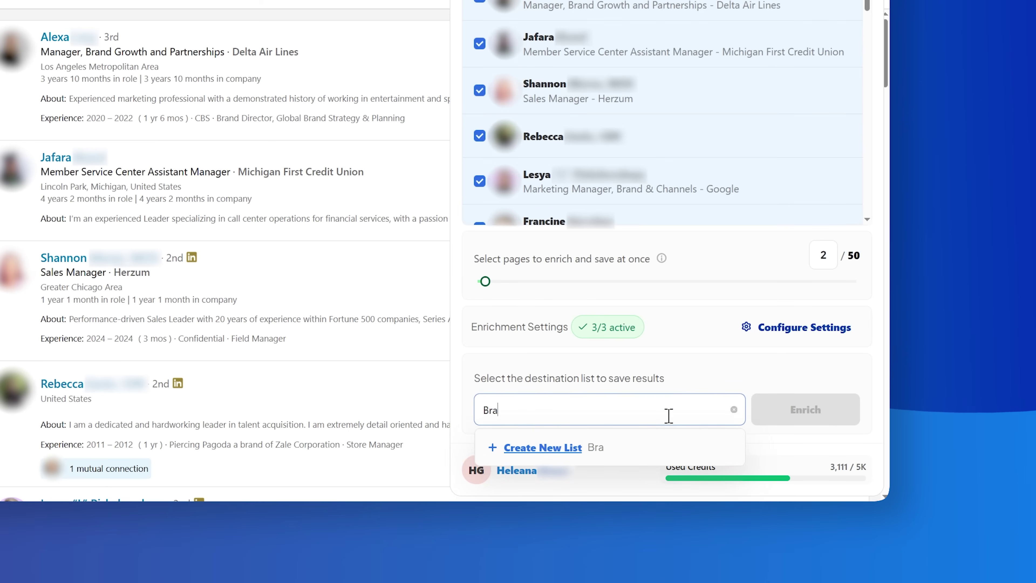
{"action": "type", "text": "nd Manager Leads (October"}
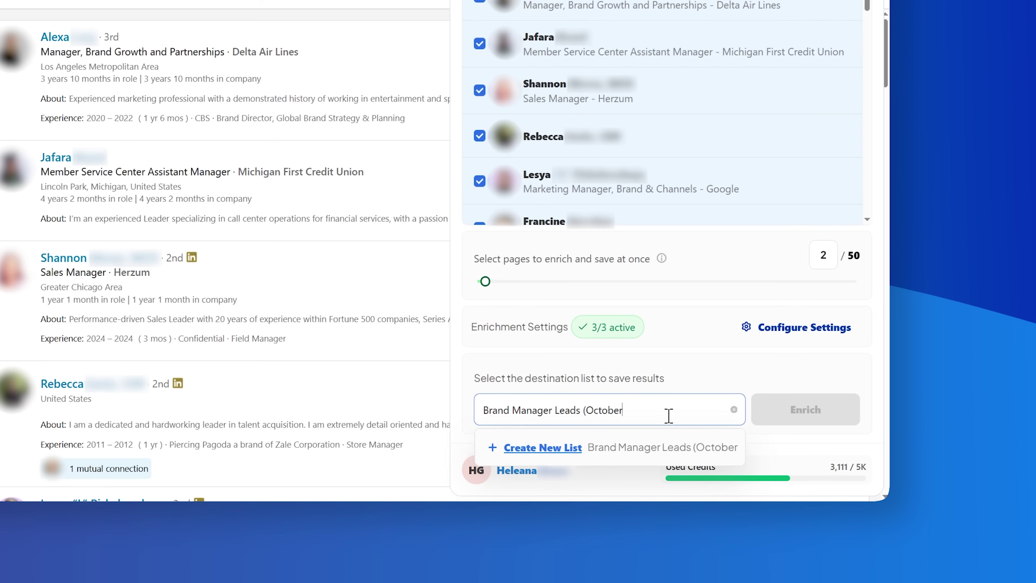
{"action": "type", "text": " 2025)"}
{"action": "left_click", "coordinate": [542, 454]}
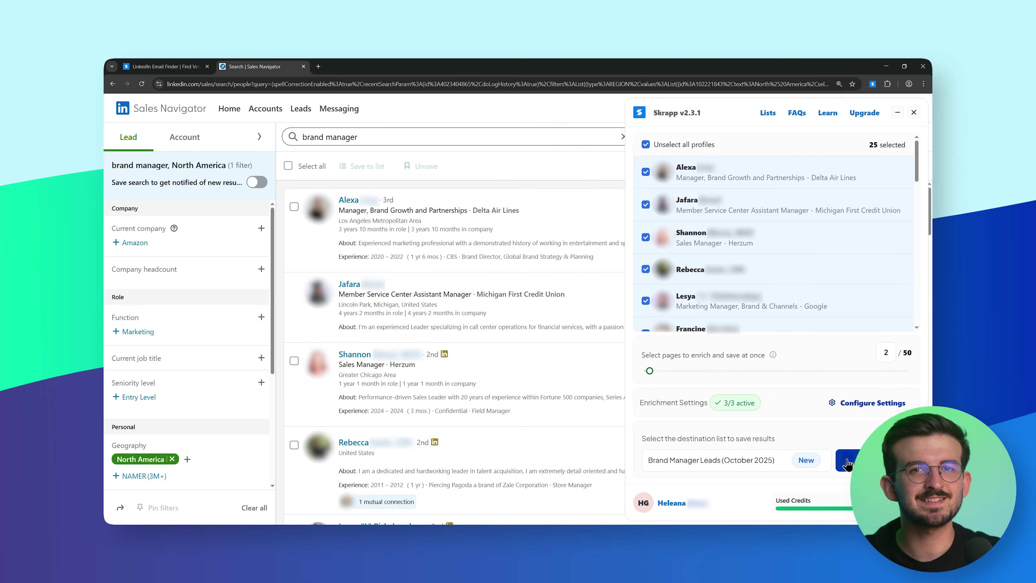
{"action": "left_click", "coordinate": [846, 464]}
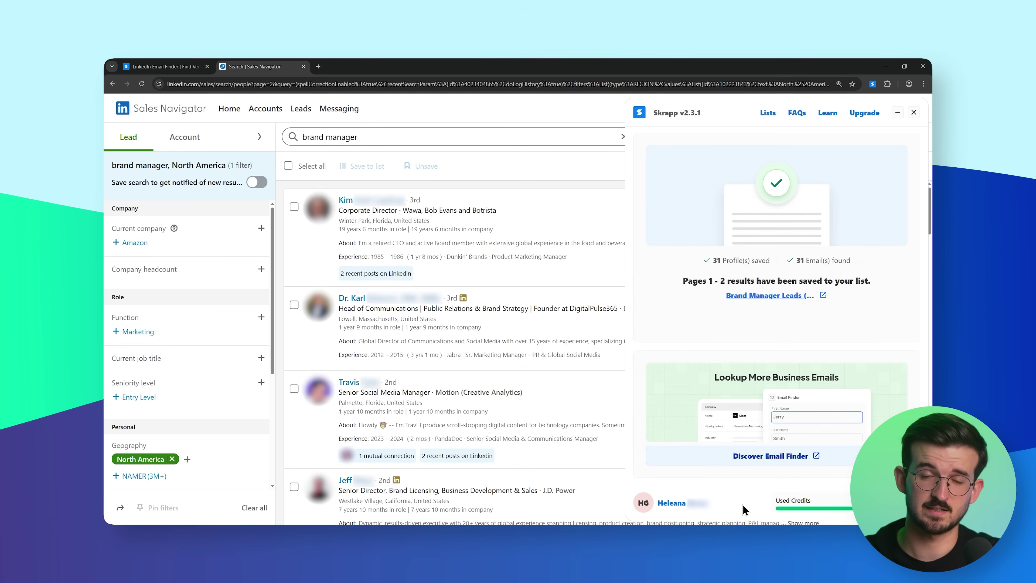
{"action": "left_click", "coordinate": [769, 294]}
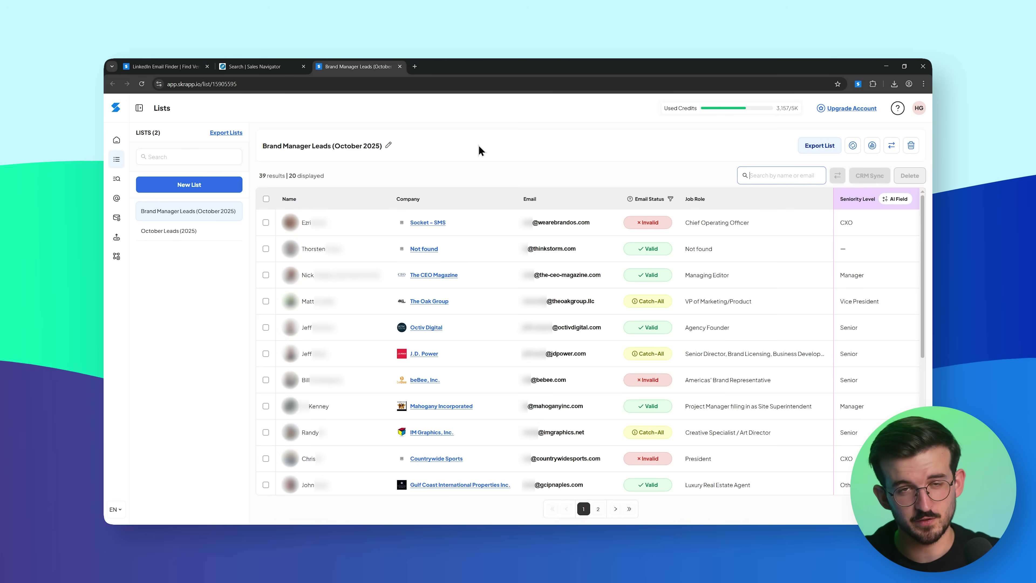
- Review the first lead's details, then export and download Brand Manager Leads (October 2025) as Excel
{"action": "left_click", "coordinate": [477, 224]}
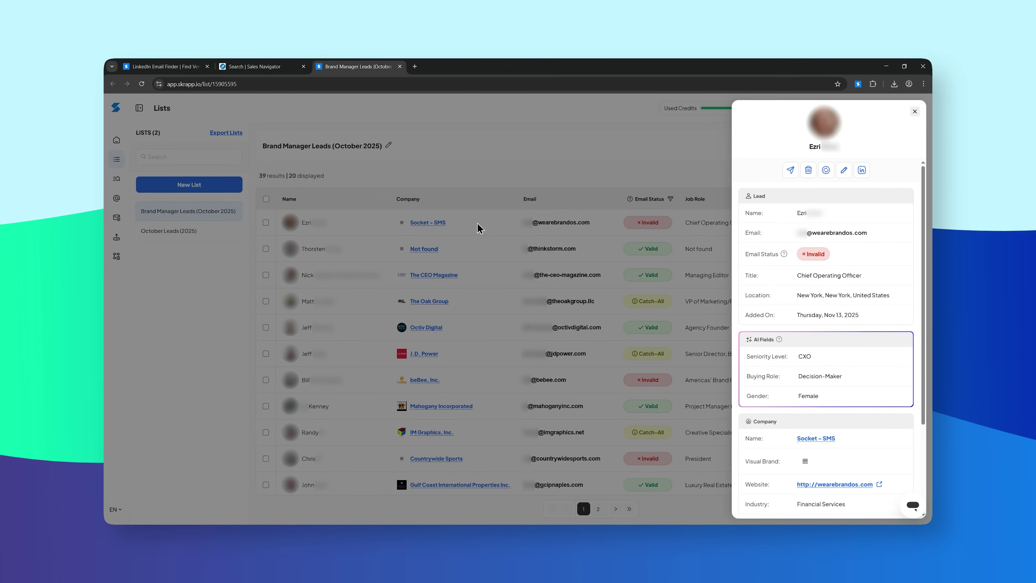
{"action": "left_click", "coordinate": [477, 225]}
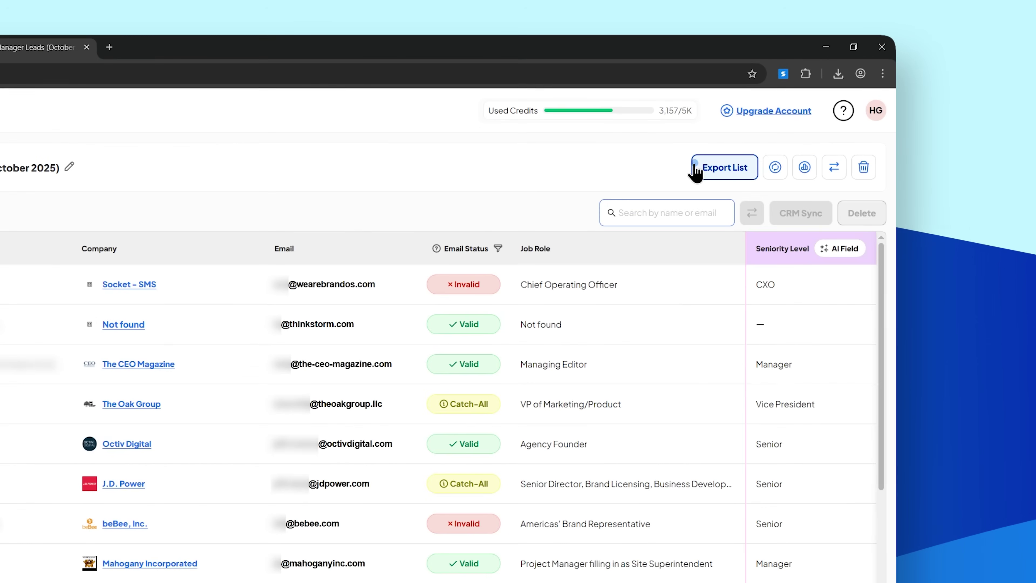
{"action": "left_click", "coordinate": [696, 170]}
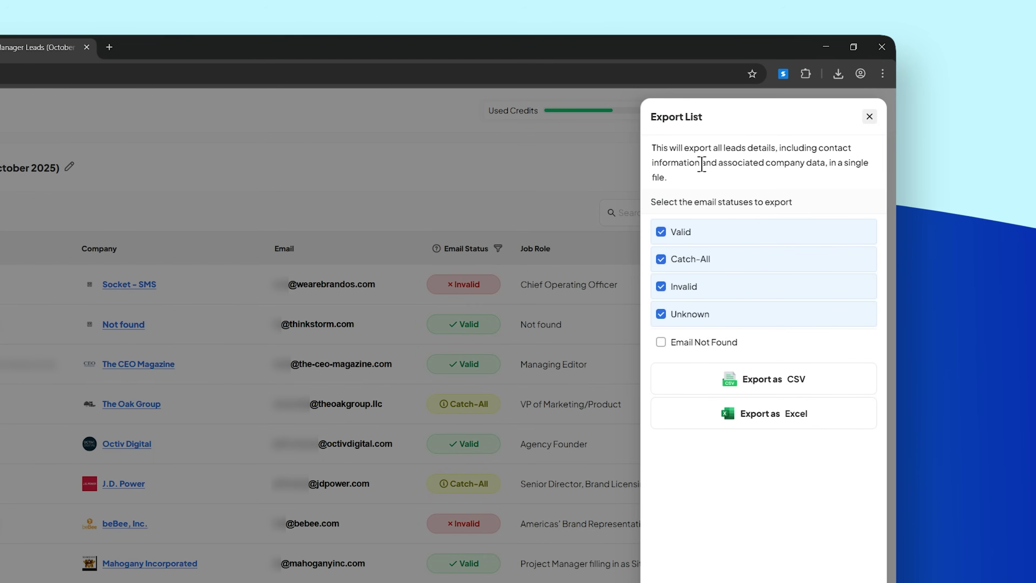
{"action": "left_click", "coordinate": [784, 426]}
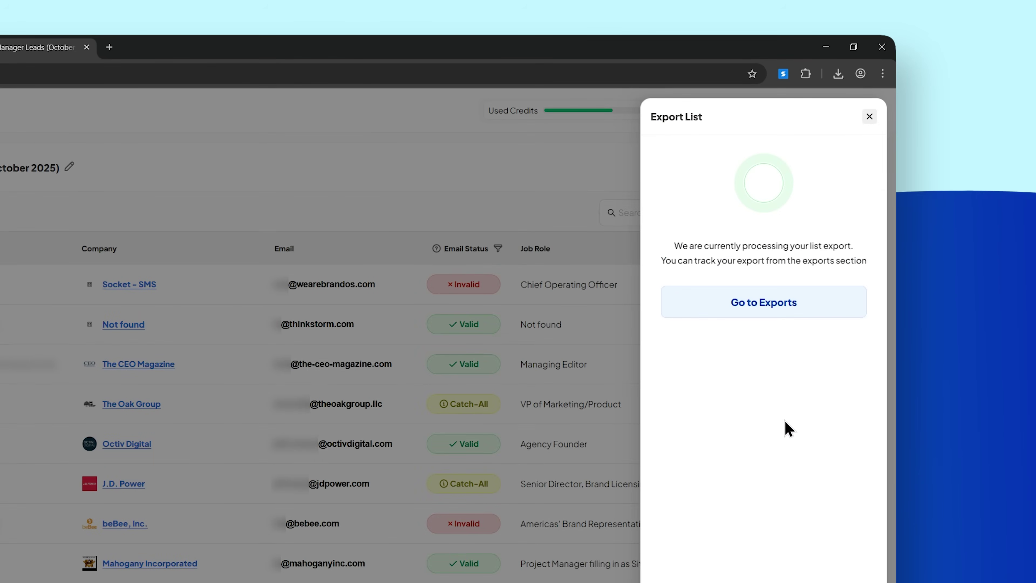
{"action": "left_click", "coordinate": [710, 297]}
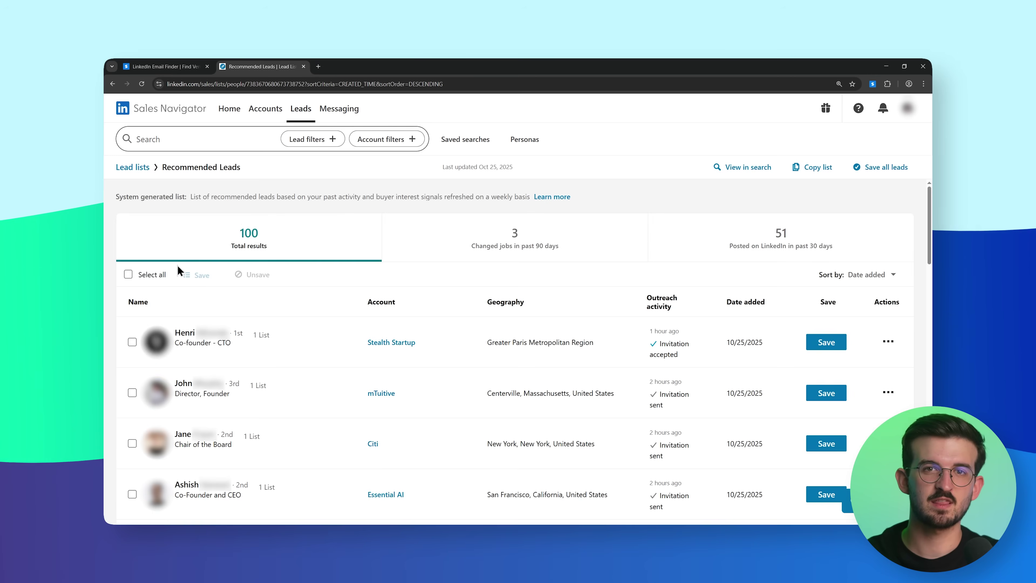
- Open Skrapp on the Recommended Leads page and review and save its enrichment settings
{"action": "left_click", "coordinate": [873, 84]}
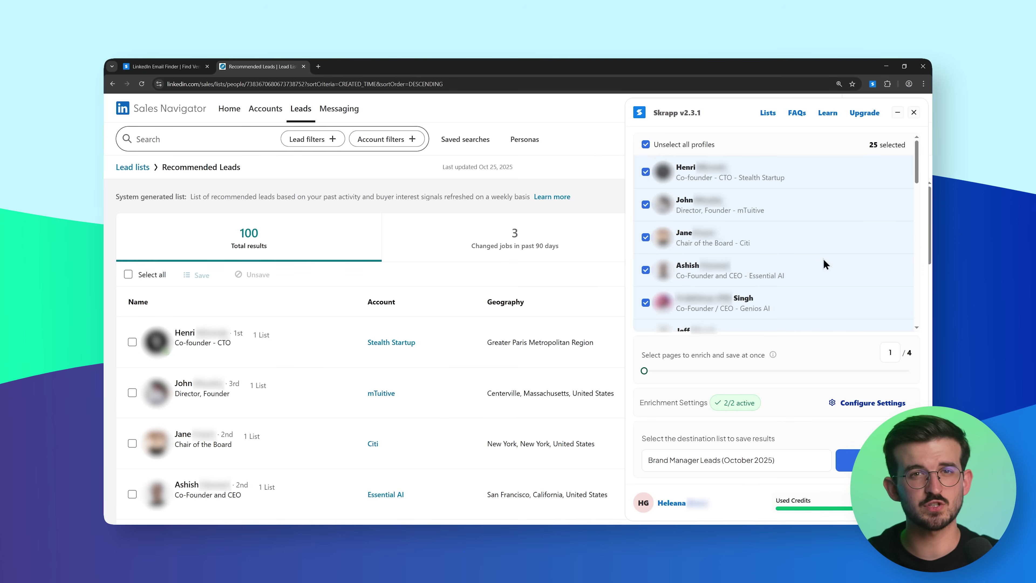
{"action": "left_click", "coordinate": [839, 401]}
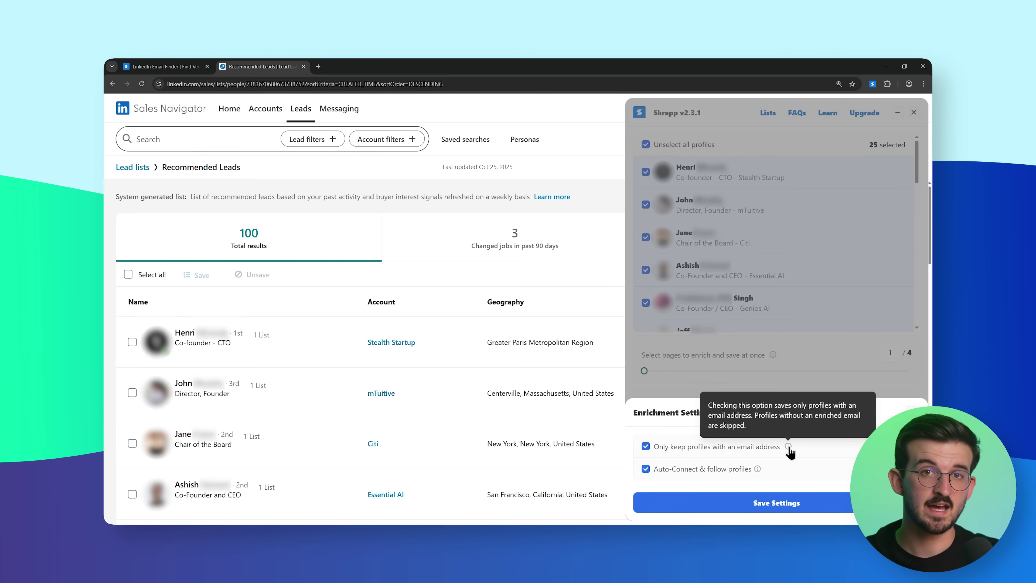
{"action": "left_click", "coordinate": [779, 501]}
- Enrich the page 1 profiles into a new 'Recommended October Leads (2025)' list
{"action": "left_click", "coordinate": [651, 461]}
{"action": "type", "text": "Recommended Oc"}
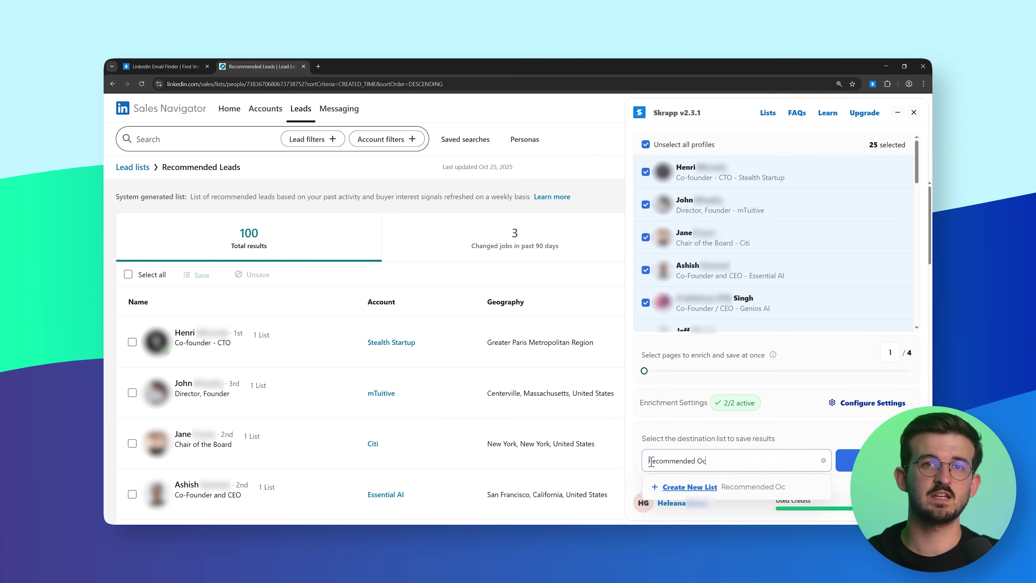
{"action": "type", "text": "tober Leads (2025)"}
{"action": "left_click", "coordinate": [689, 491]}
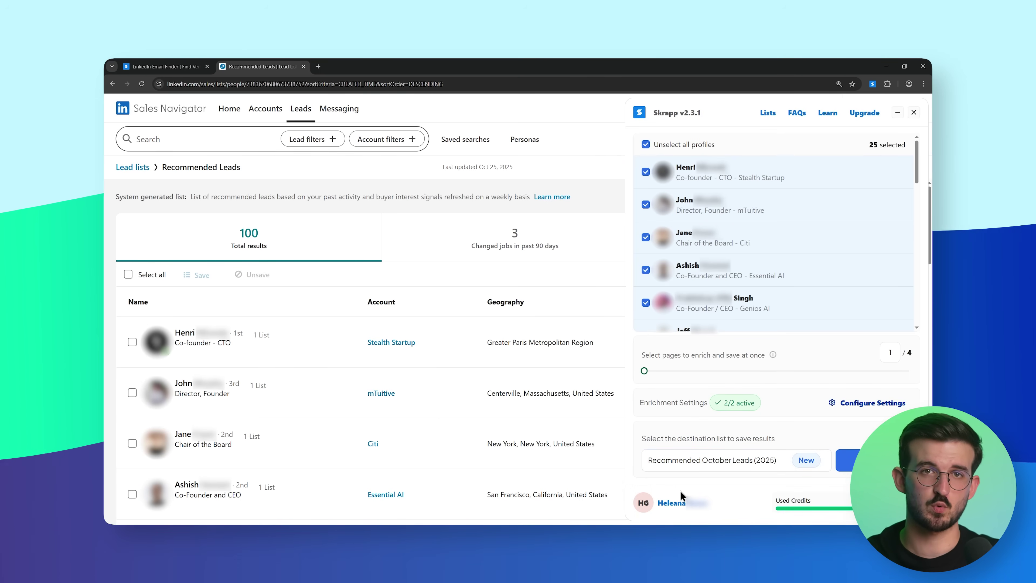
{"action": "left_click", "coordinate": [842, 459]}
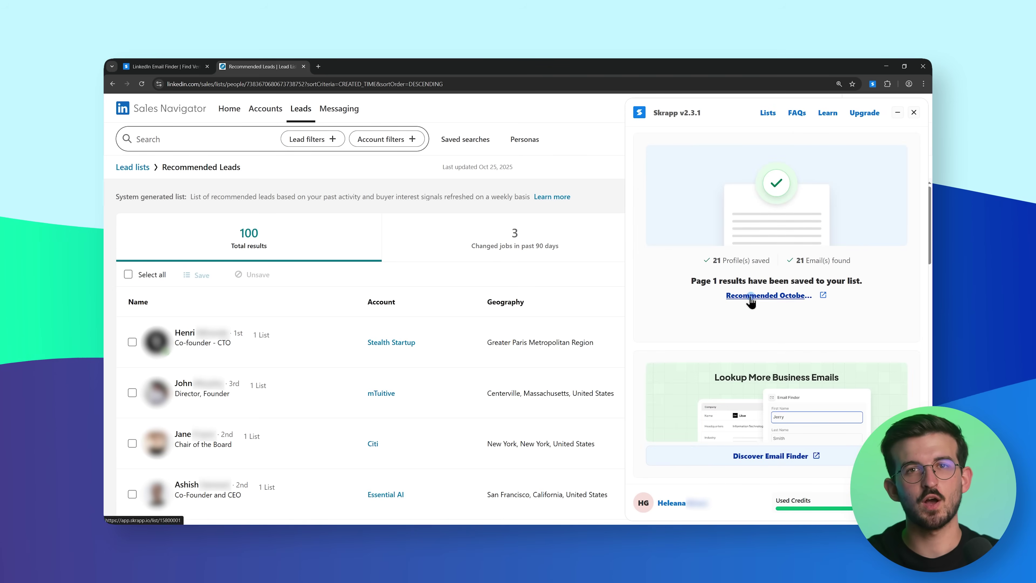
- Open the saved list 'Recommended October Leads (2025)' in the Skrapp web app to view its 21 leads
{"action": "left_click", "coordinate": [751, 296]}
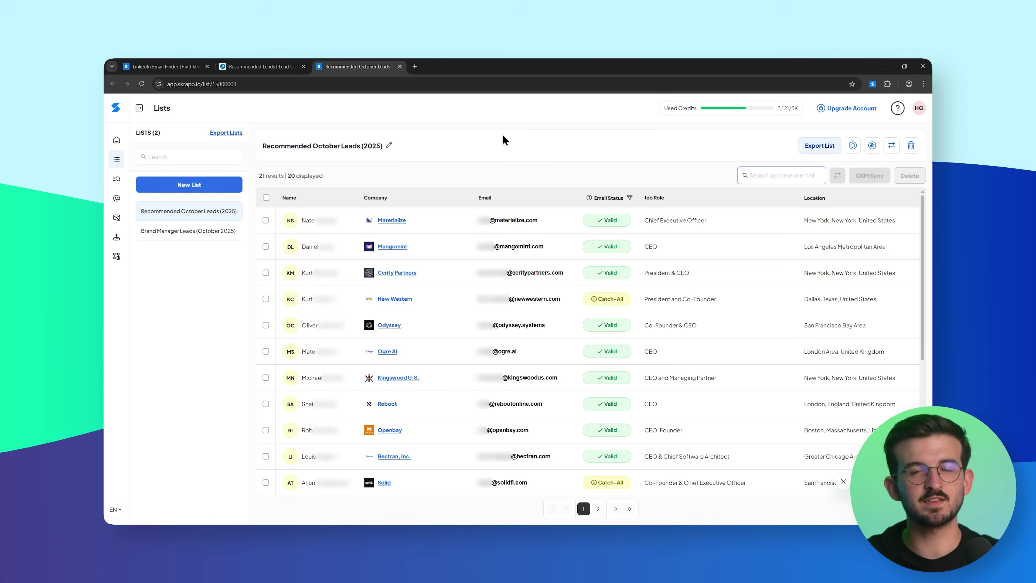